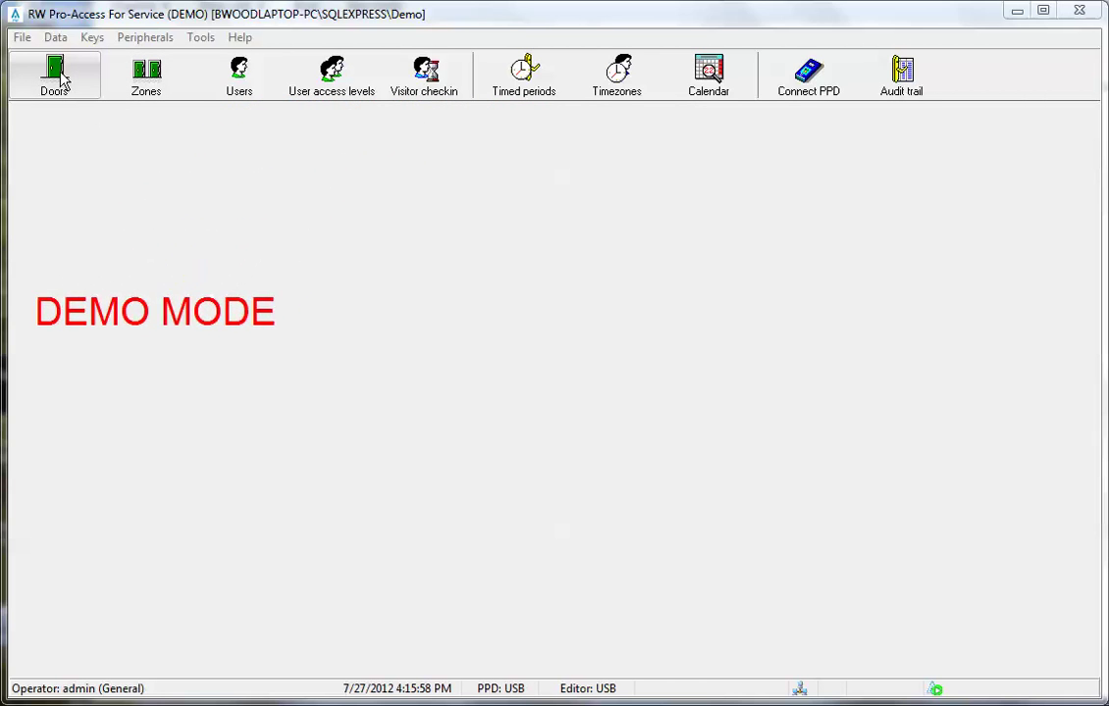
# - View the door list and then the zone list, closing each
pyautogui.click(56, 77)
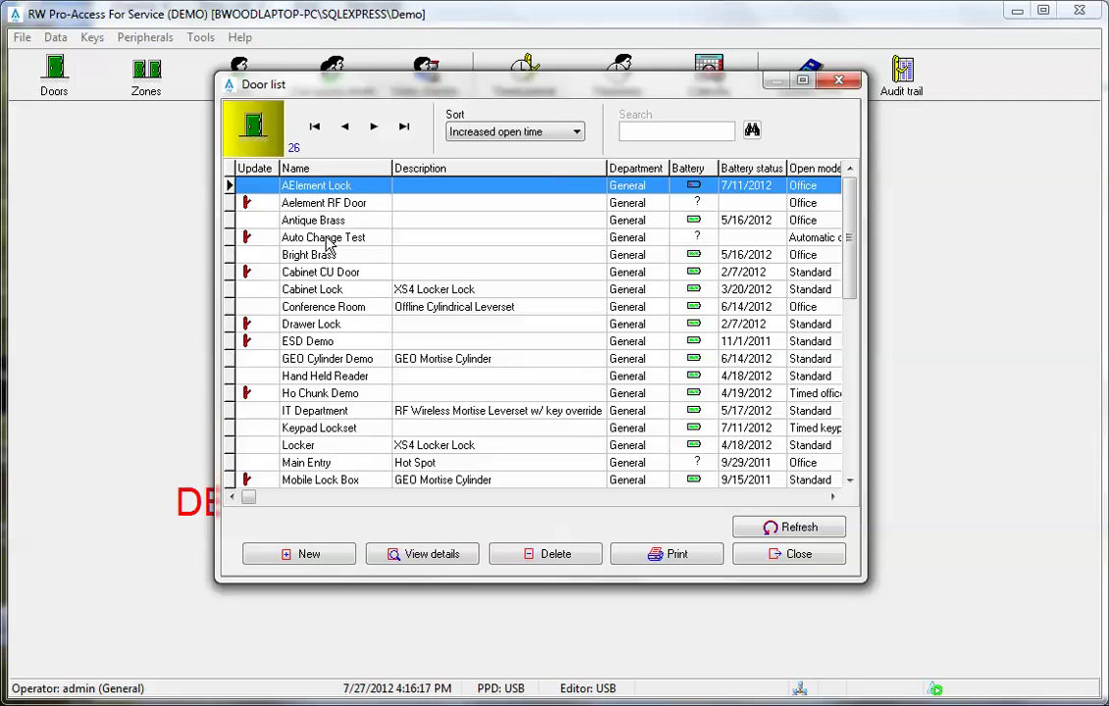
pyautogui.click(847, 81)
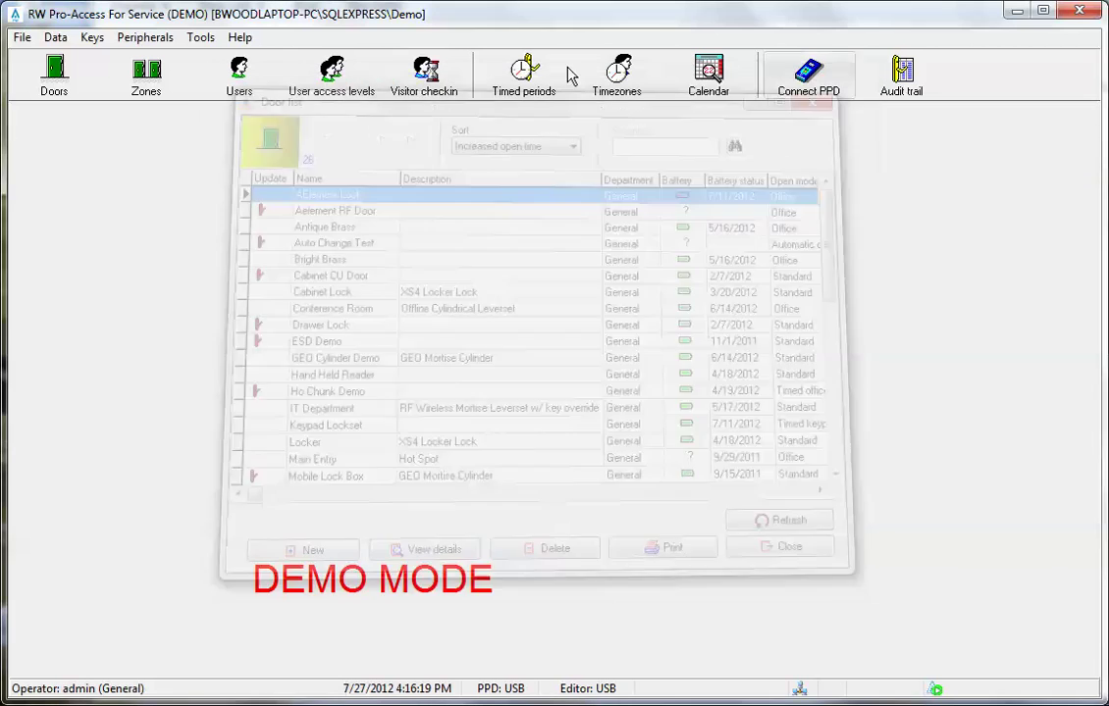
pyautogui.click(164, 81)
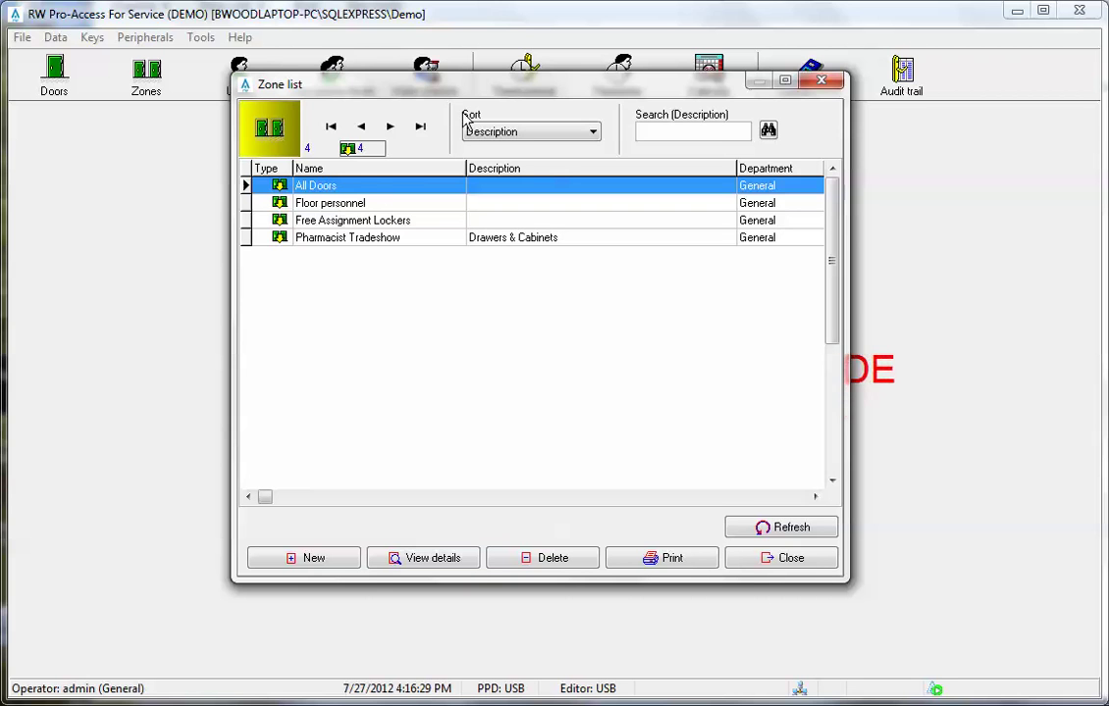
pyautogui.click(836, 87)
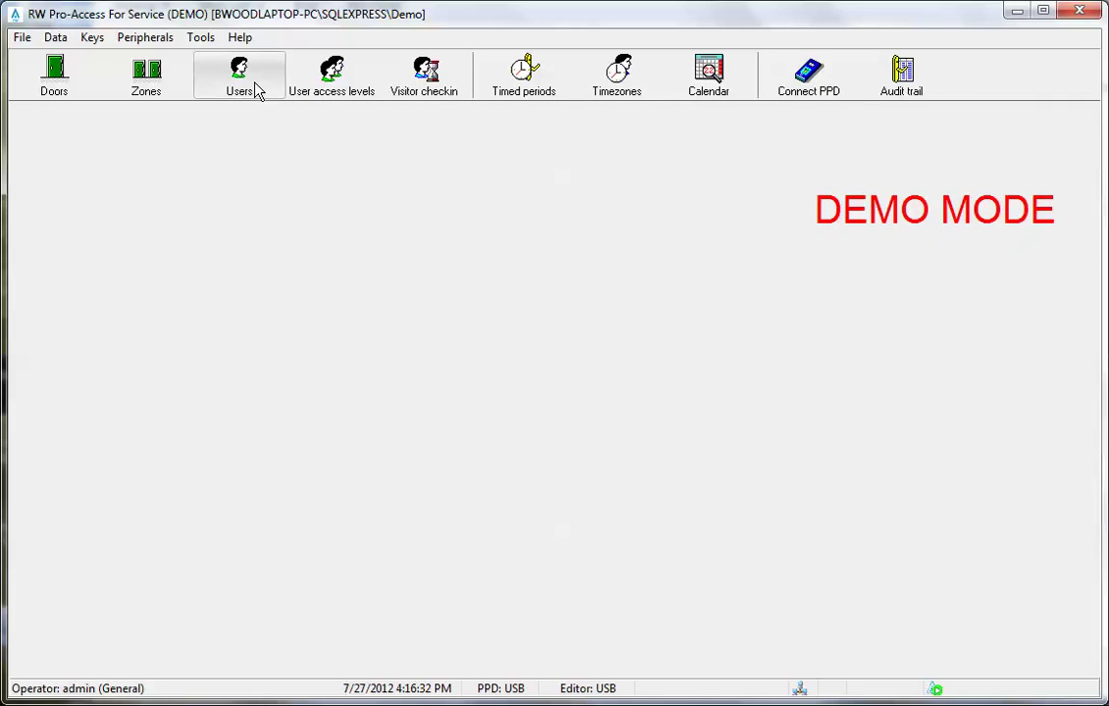
# - Review and close the user list, then show the empty user access level list
pyautogui.click(255, 90)
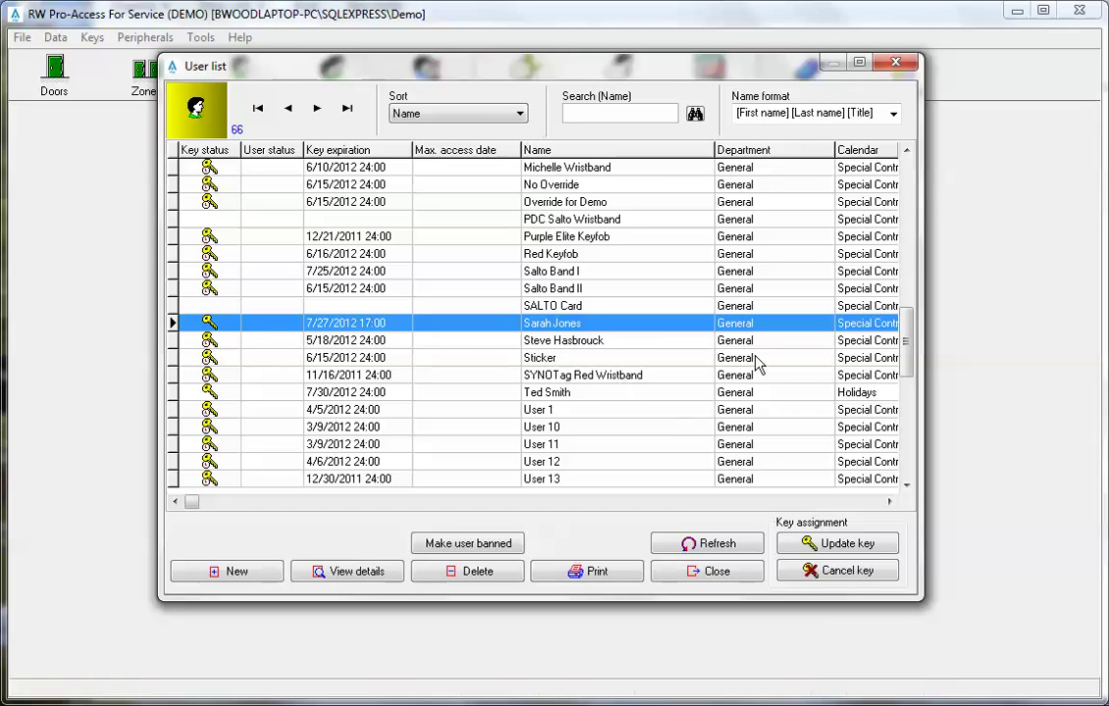
pyautogui.click(907, 66)
pyautogui.click(347, 89)
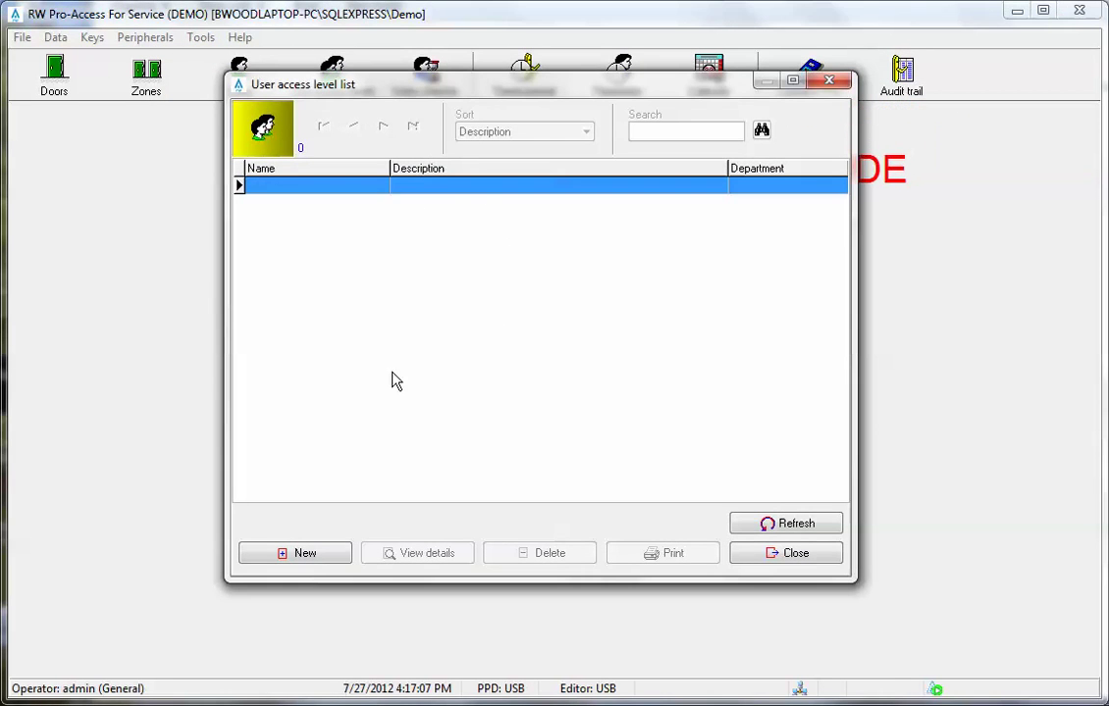
# - Close the empty User access level list to return to the demo-mode main window
pyautogui.click(829, 83)
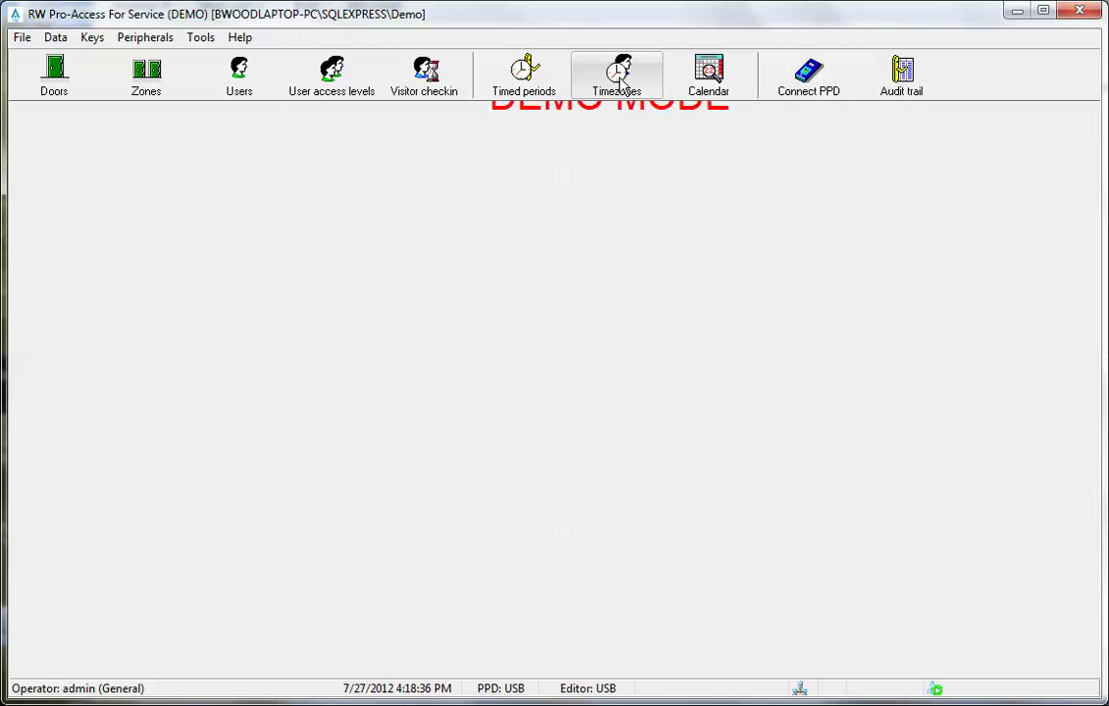
pyautogui.click(709, 78)
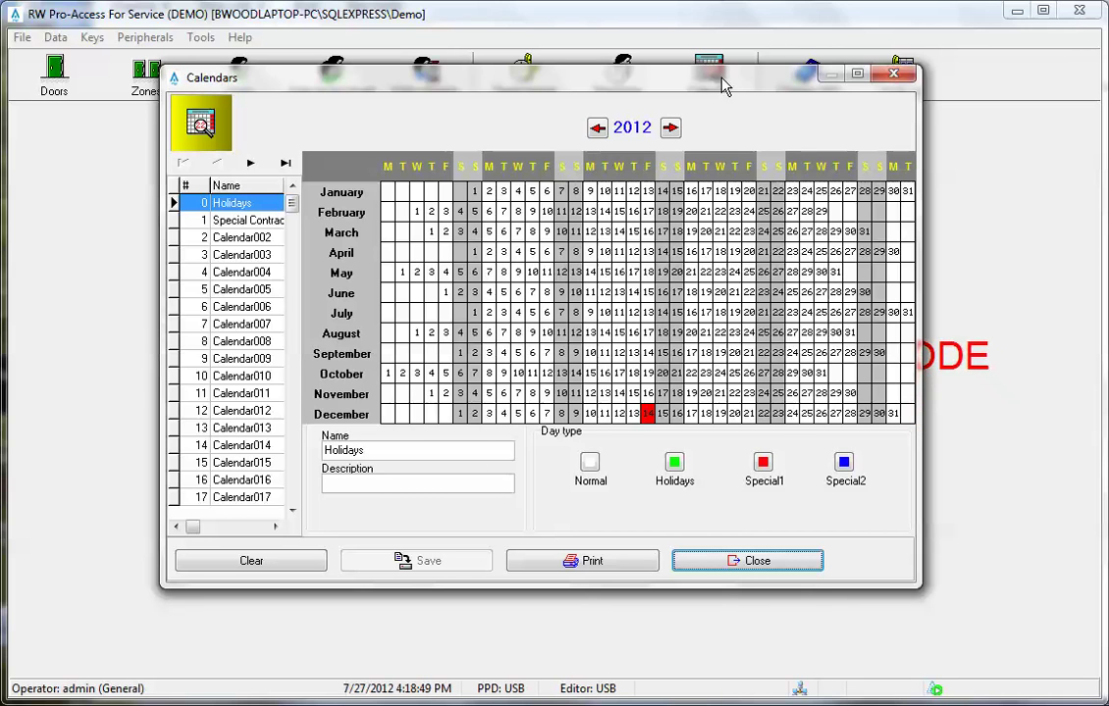
pyautogui.click(893, 77)
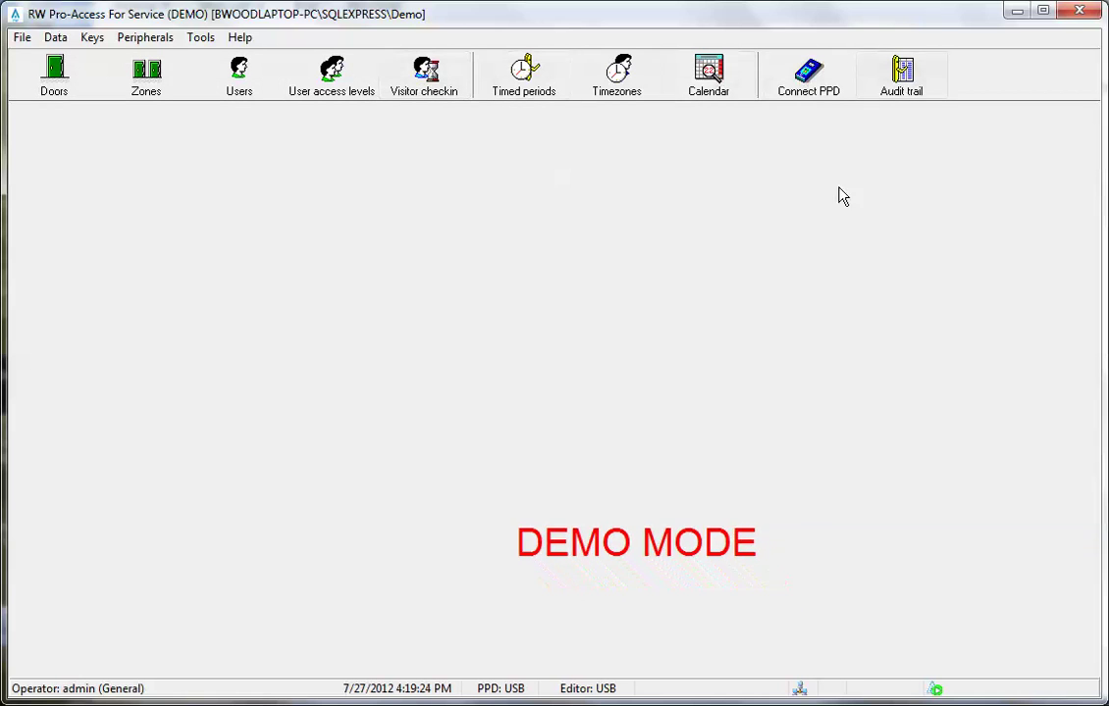
# - Open the File menu to see the available file operations
pyautogui.click(21, 39)
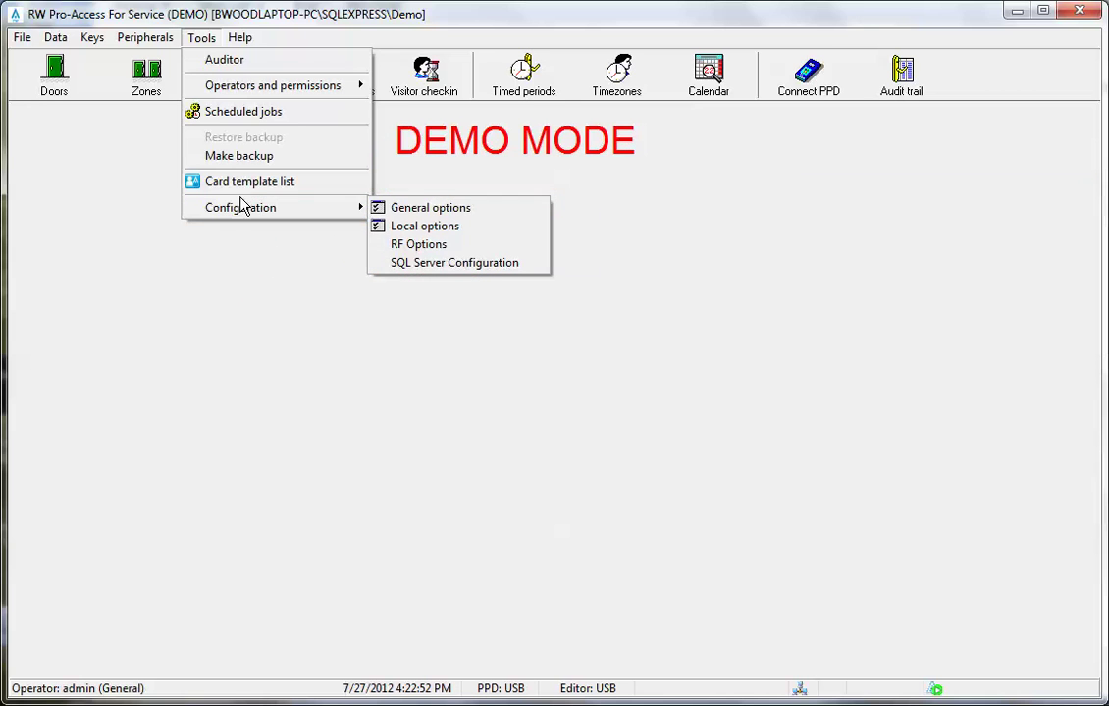
pyautogui.moveTo(240, 37)
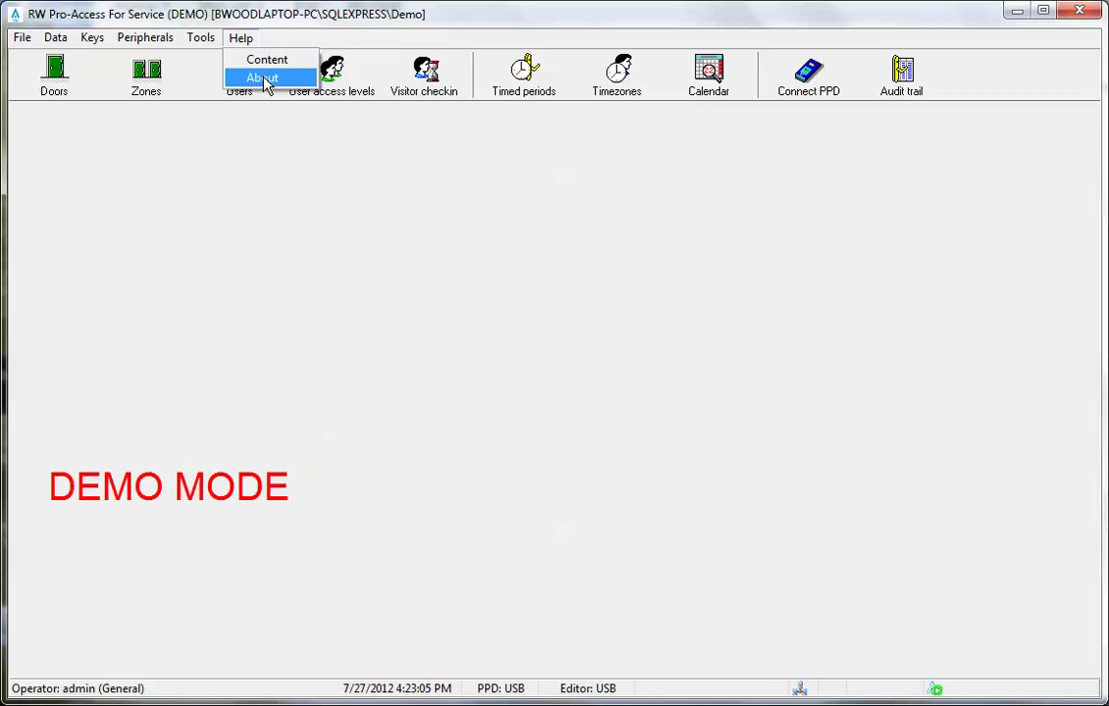
# - Show the About window with version 10.8.3.151, Demo database and SQL Server 2008 R2 details
pyautogui.click(263, 79)
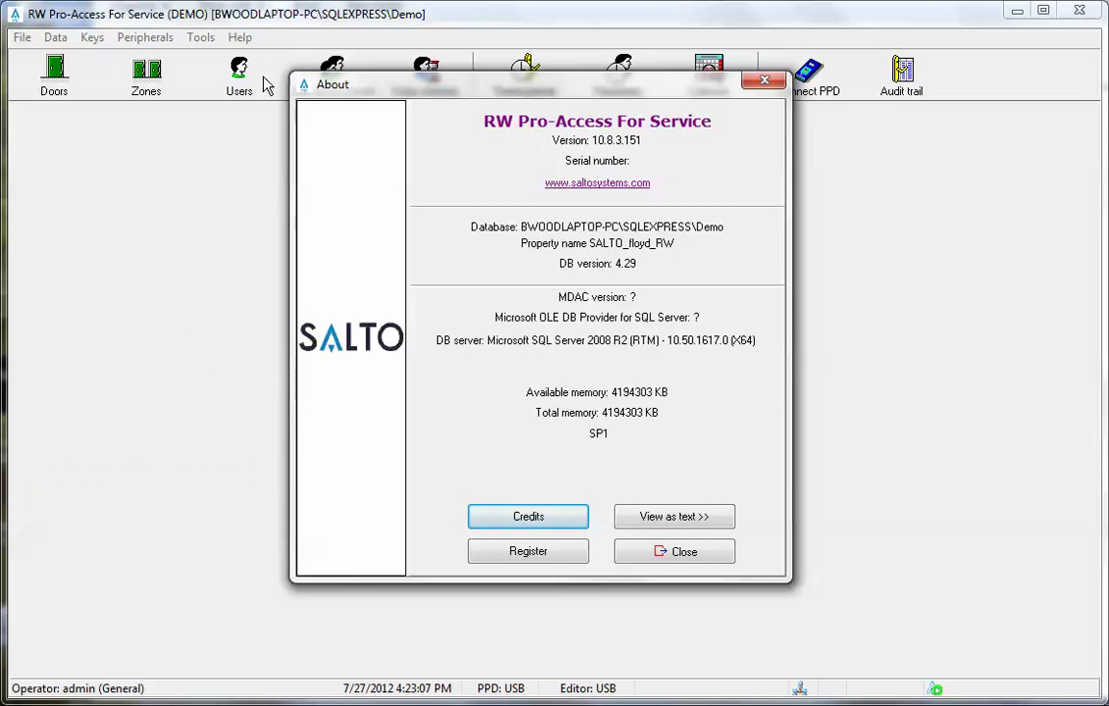